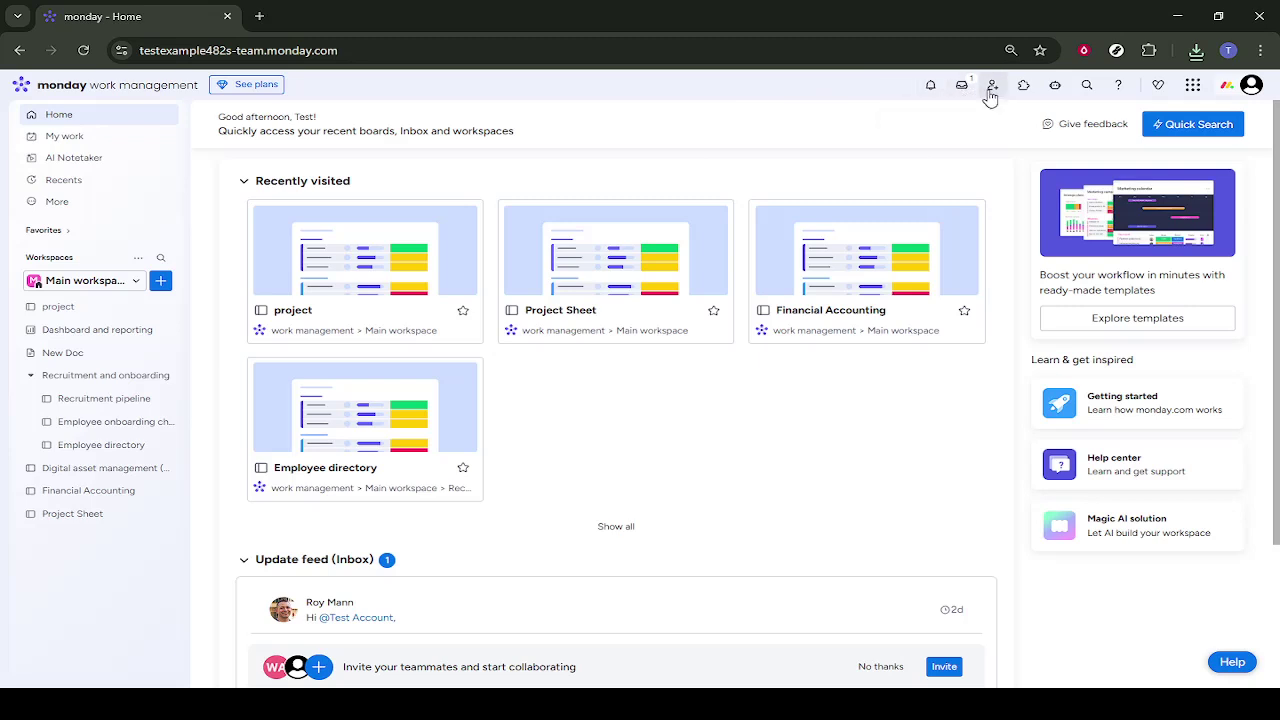
Step: Open the notifications and view the ones where the account is mentioned
{"action": "left_click", "coordinate": [928, 88]}
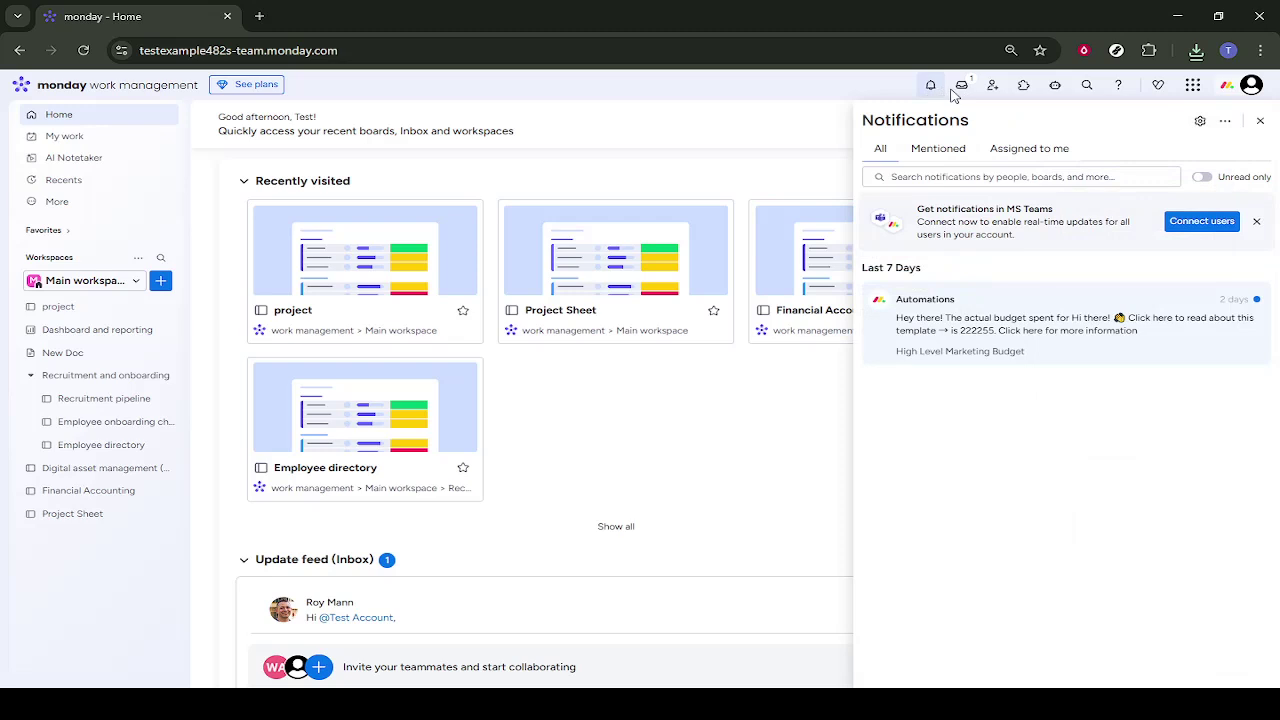
{"action": "left_click", "coordinate": [955, 147]}
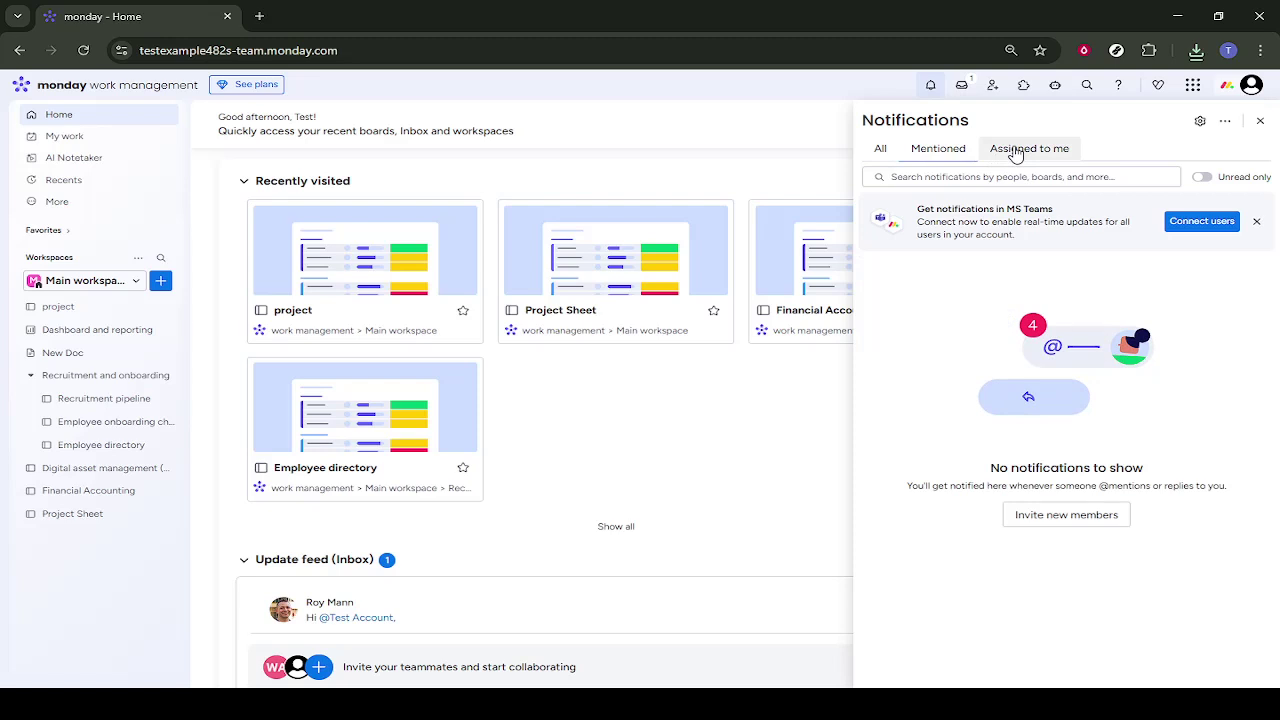
Step: Look through the update feed's mentioned, account-wide, scheduled and all updates, and close the feed
{"action": "left_click", "coordinate": [967, 88]}
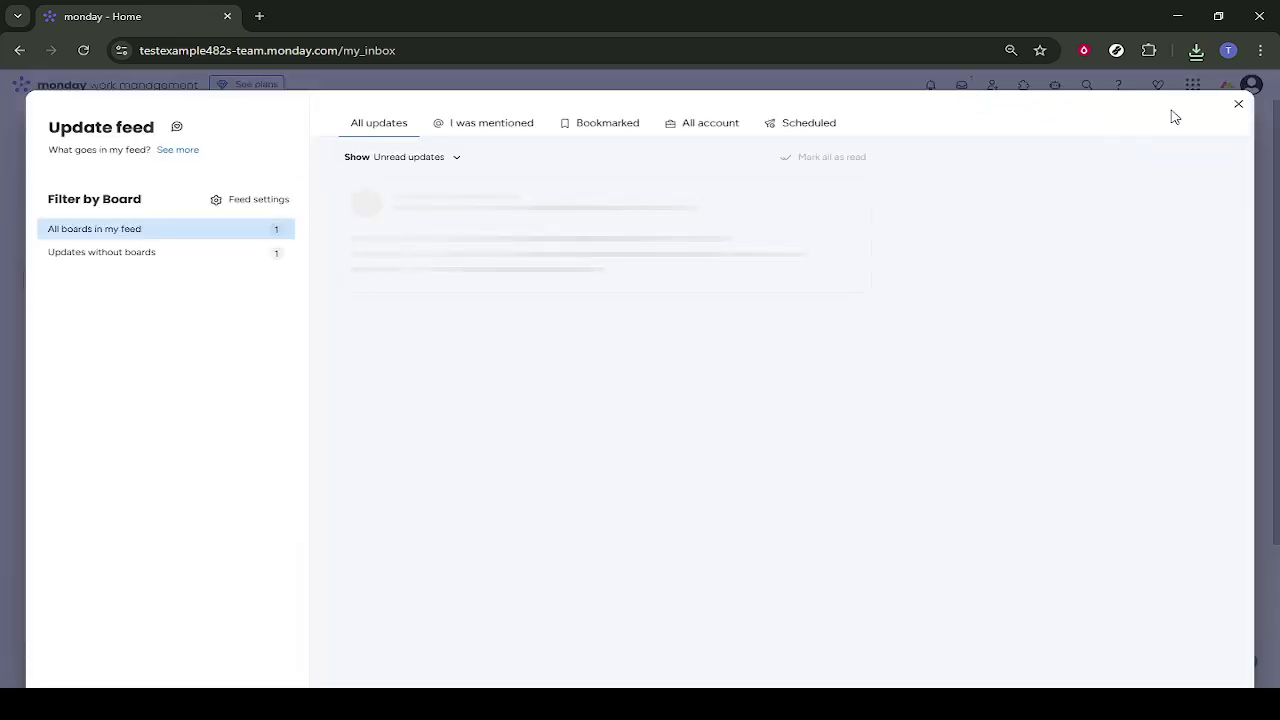
{"action": "left_click", "coordinate": [558, 125]}
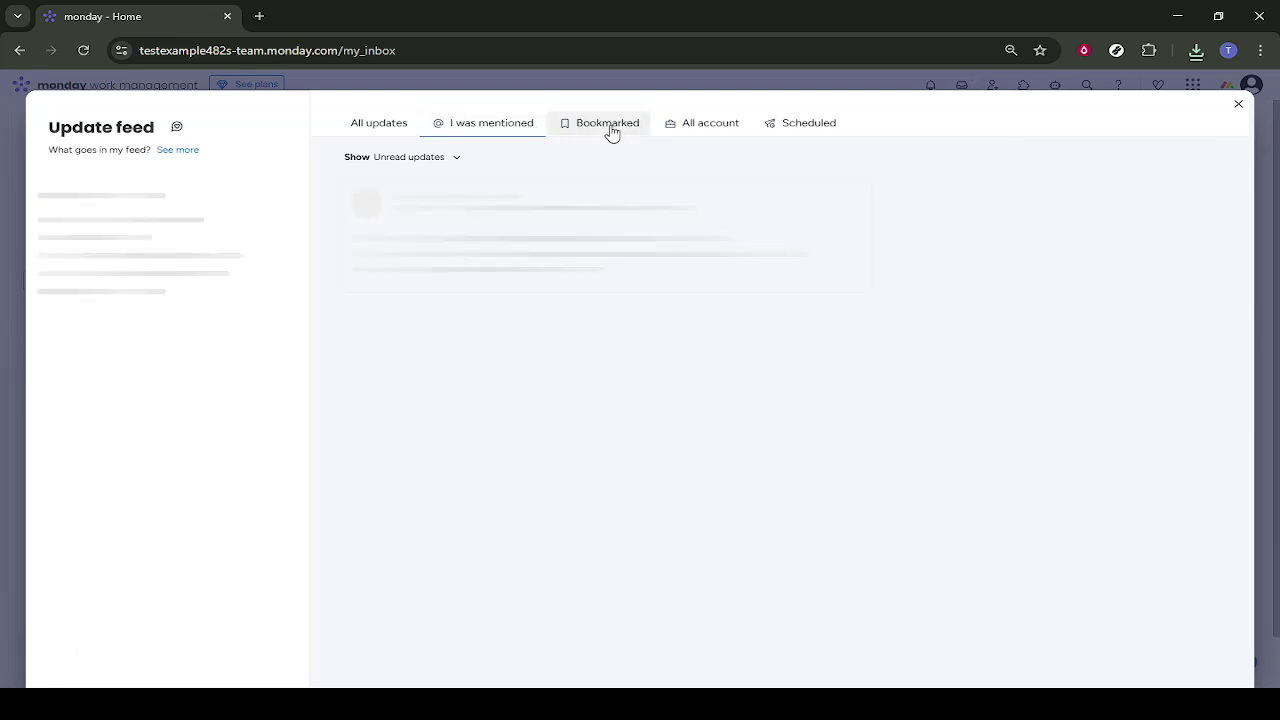
{"action": "left_click", "coordinate": [716, 125]}
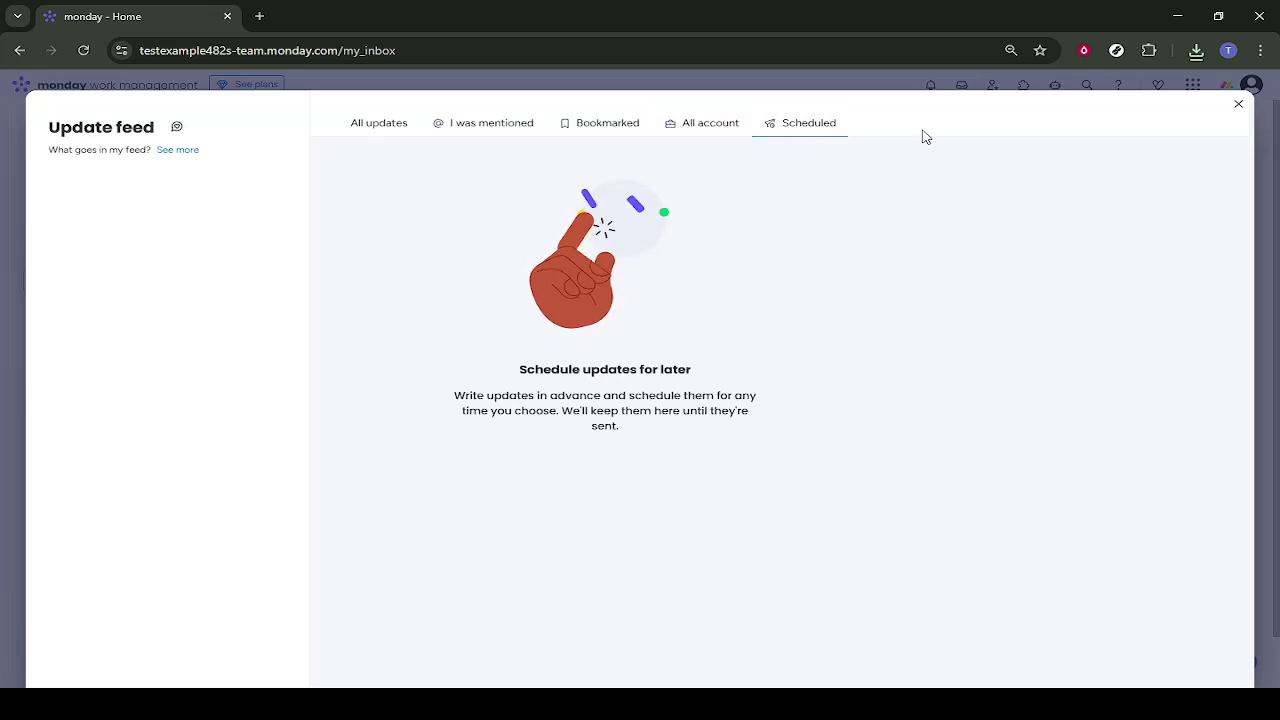
{"action": "left_click", "coordinate": [404, 128]}
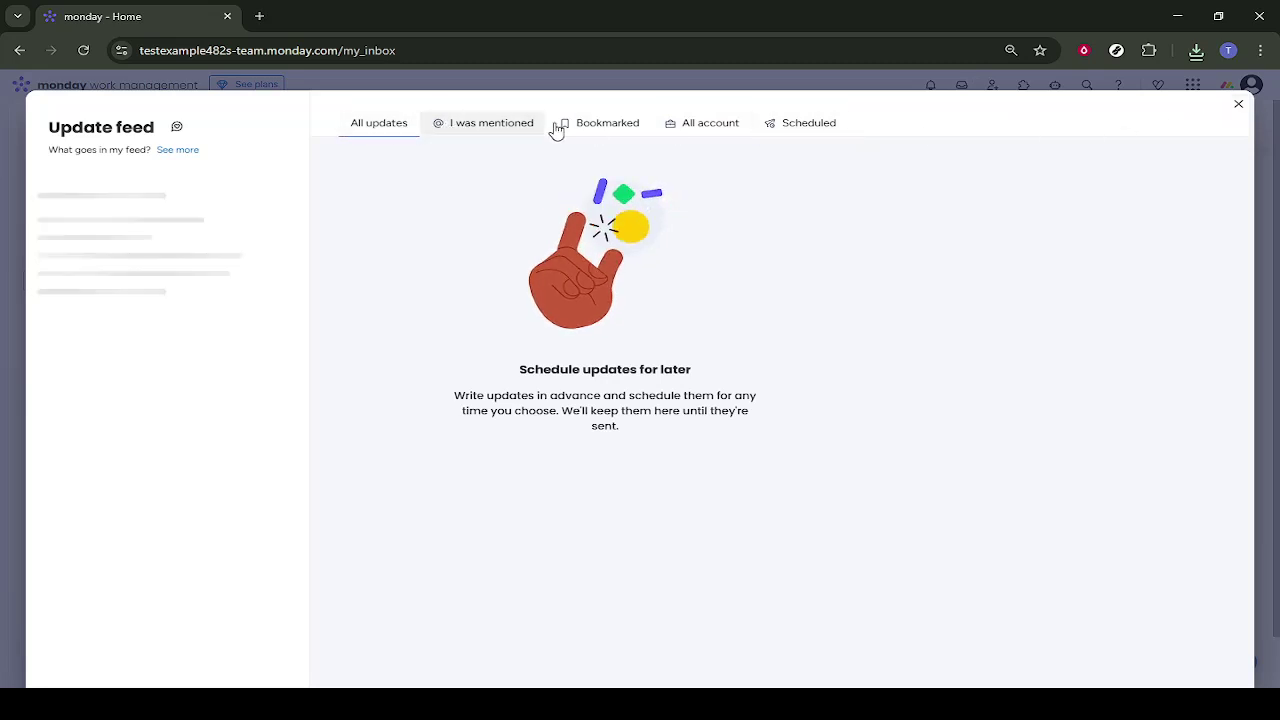
{"action": "left_click", "coordinate": [1235, 105]}
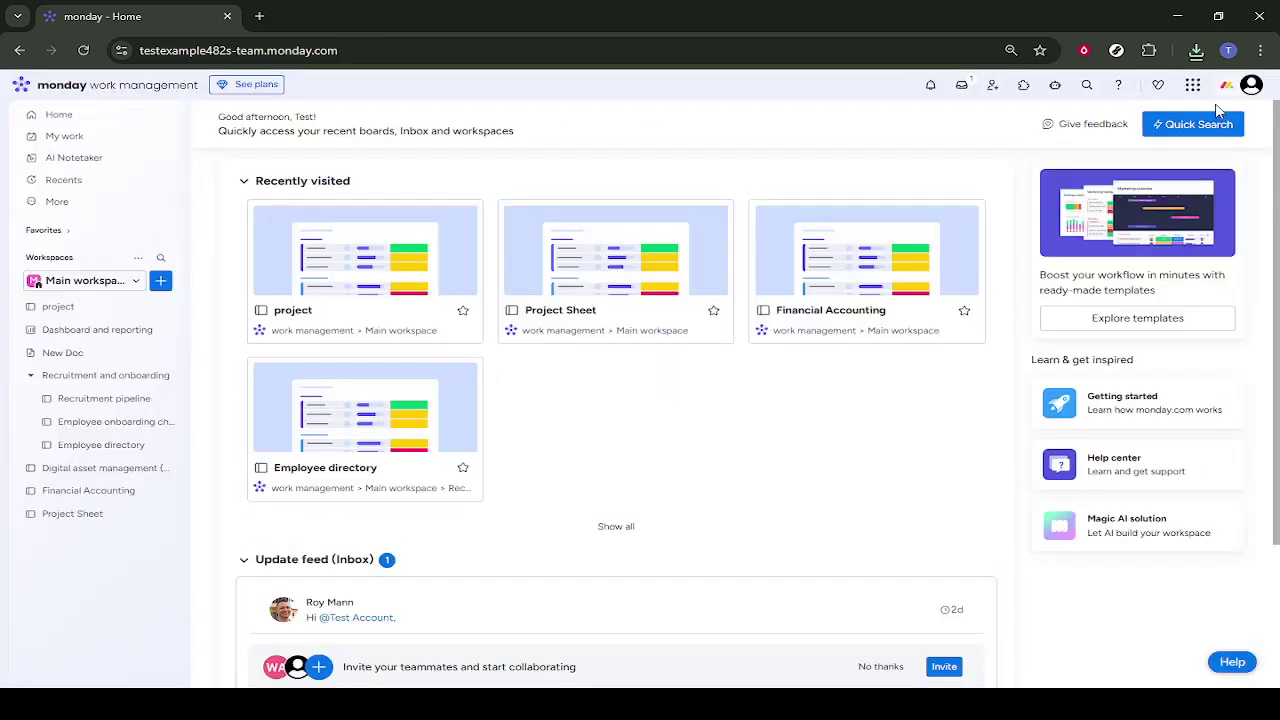
Step: Browse the apps on the marketplace's Discover page, and close the marketplace
{"action": "left_click", "coordinate": [1024, 94]}
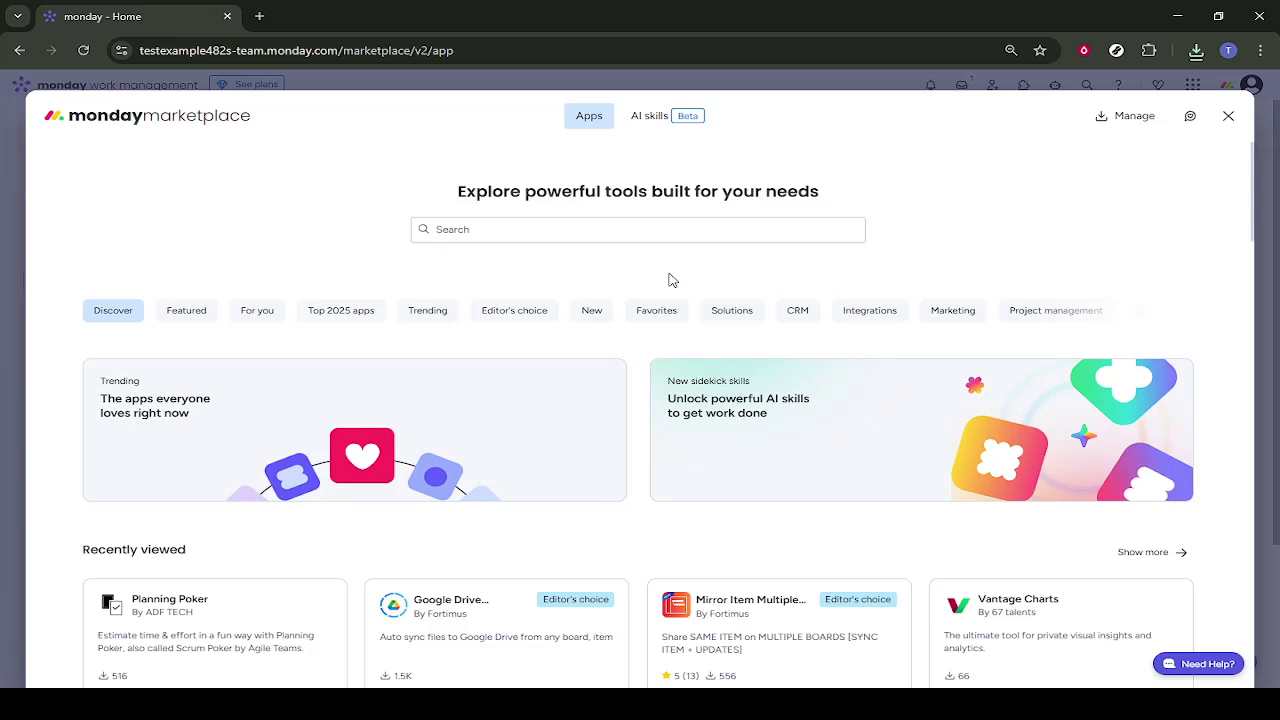
{"action": "scroll", "coordinate": [650, 345], "scroll_direction": "down", "scroll_amount": 3}
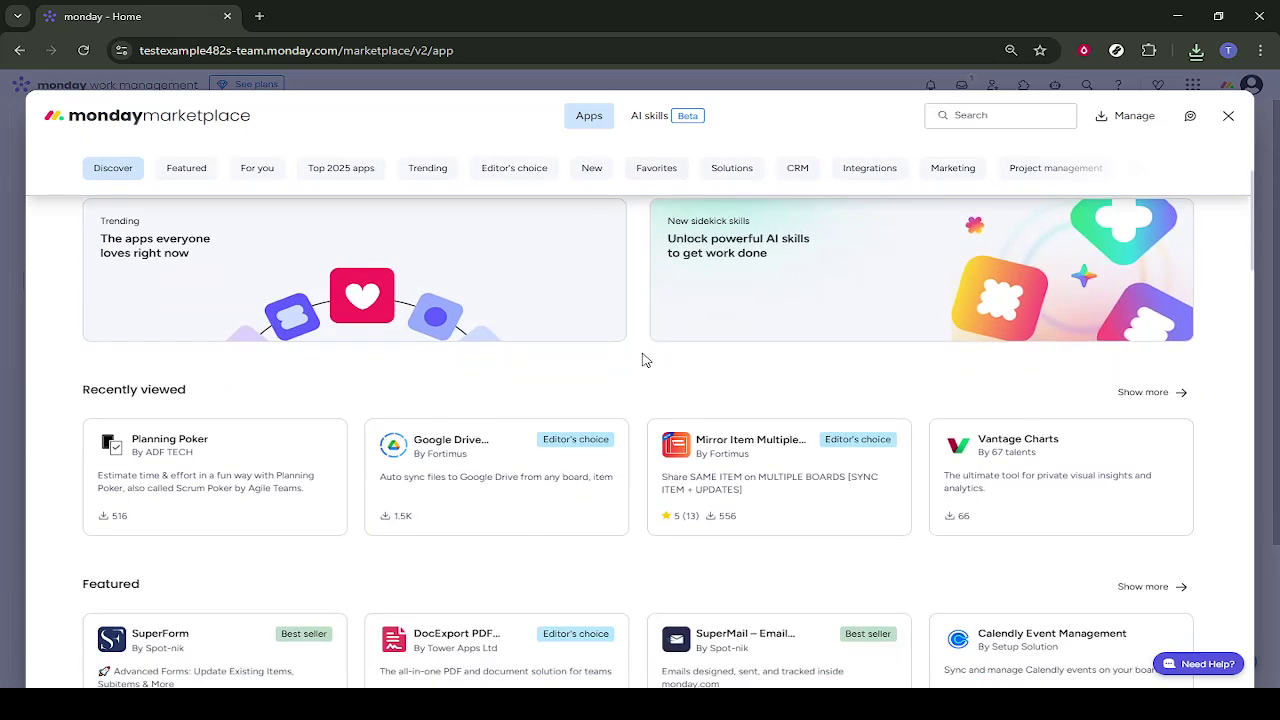
{"action": "scroll", "coordinate": [690, 357], "scroll_direction": "up", "scroll_amount": 3}
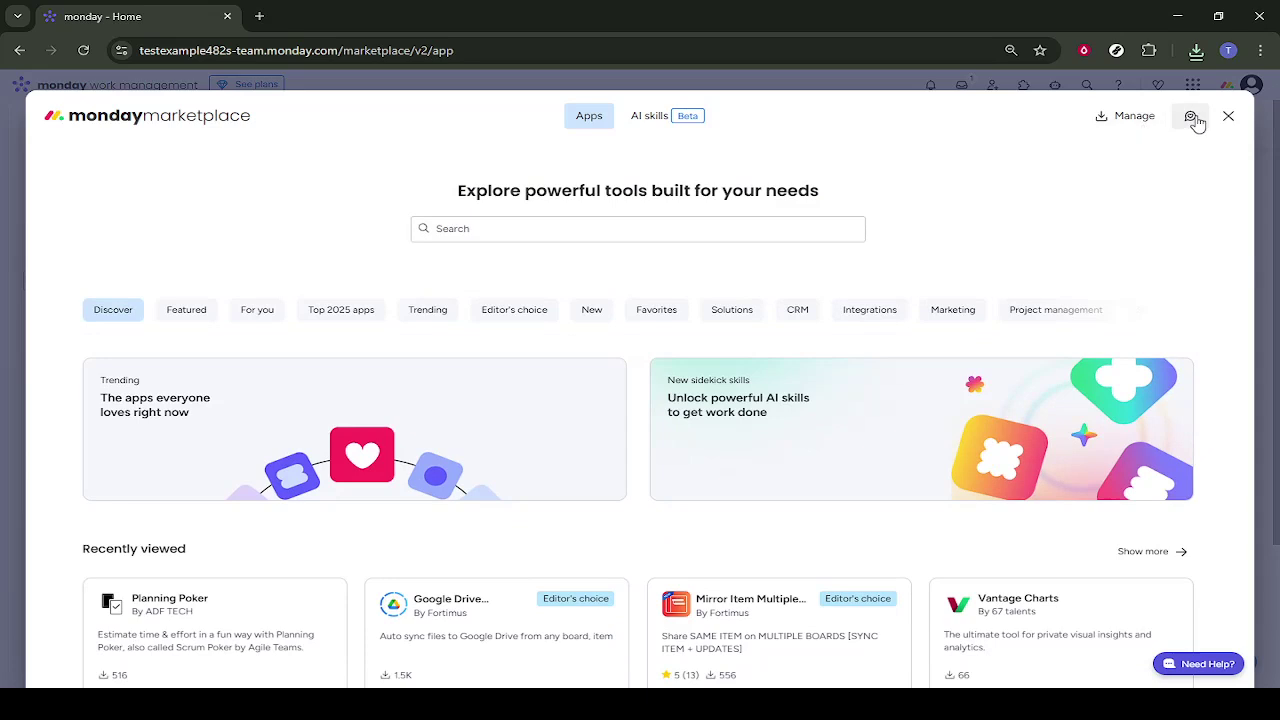
{"action": "left_click", "coordinate": [1225, 117]}
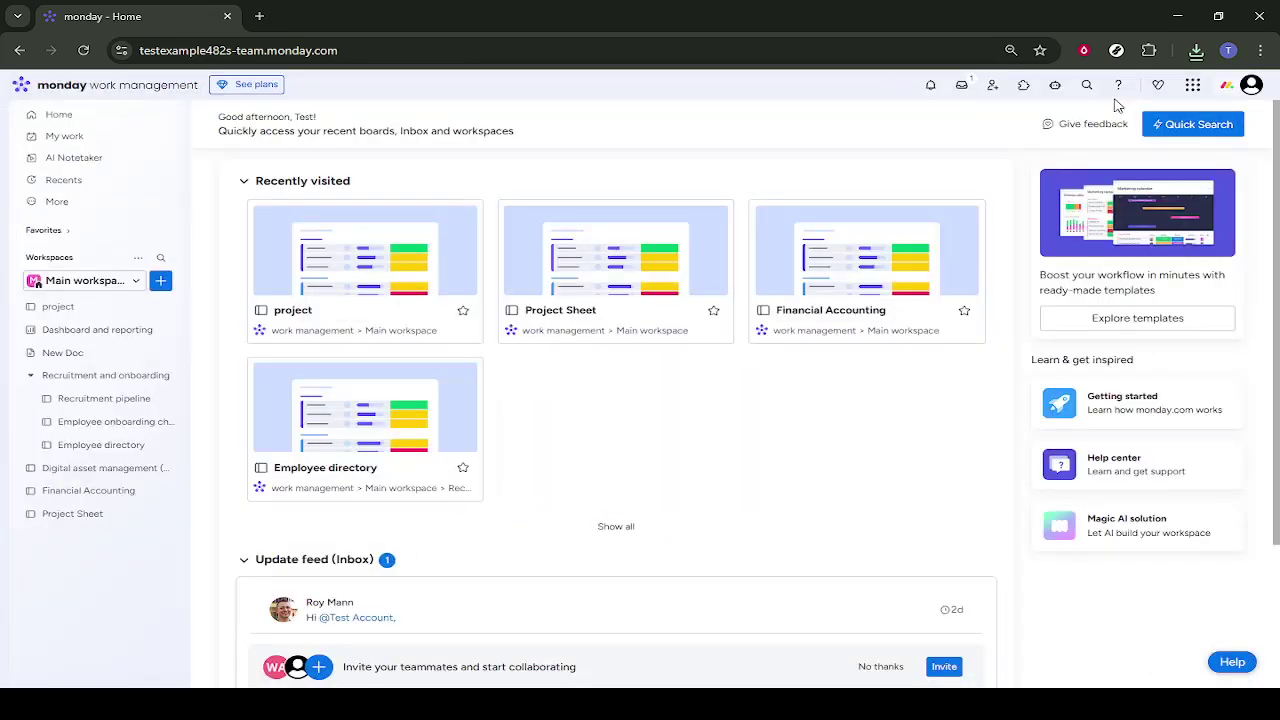
Step: Review the automation health, workflows and connections in the Autopilot hub, and close it
{"action": "left_click", "coordinate": [1053, 95]}
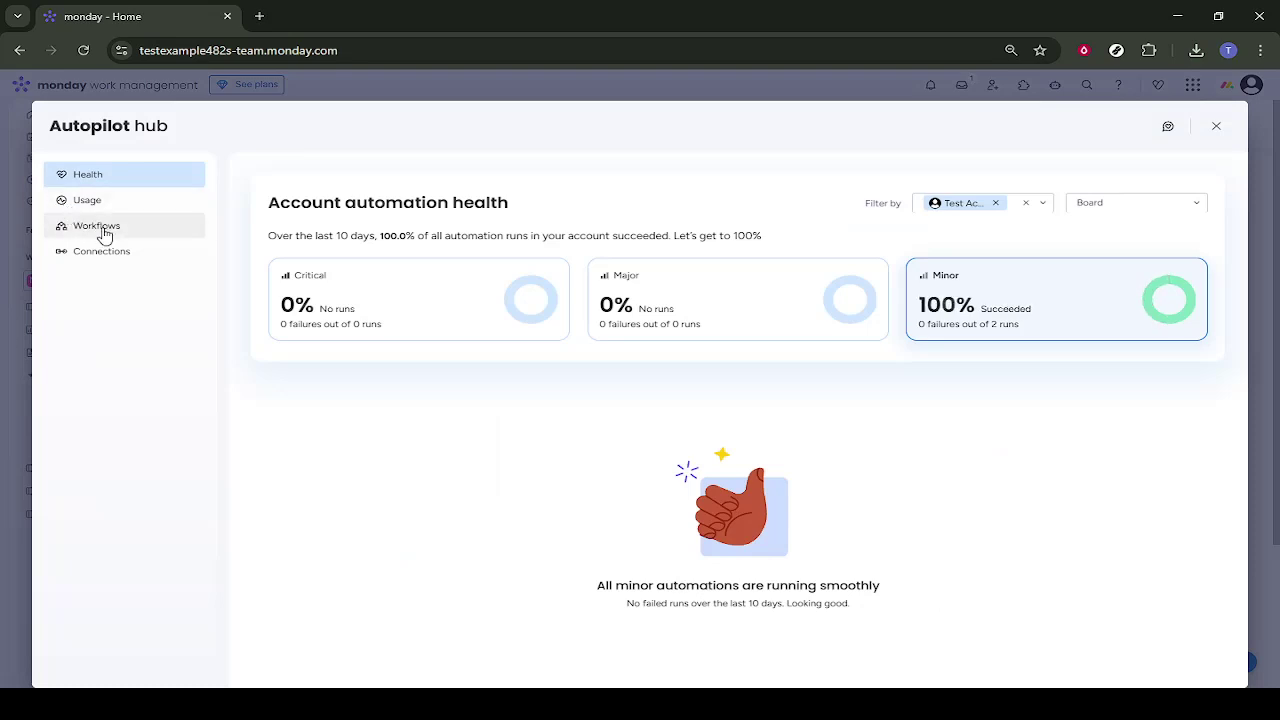
{"action": "left_click", "coordinate": [104, 230]}
{"action": "left_click", "coordinate": [107, 250]}
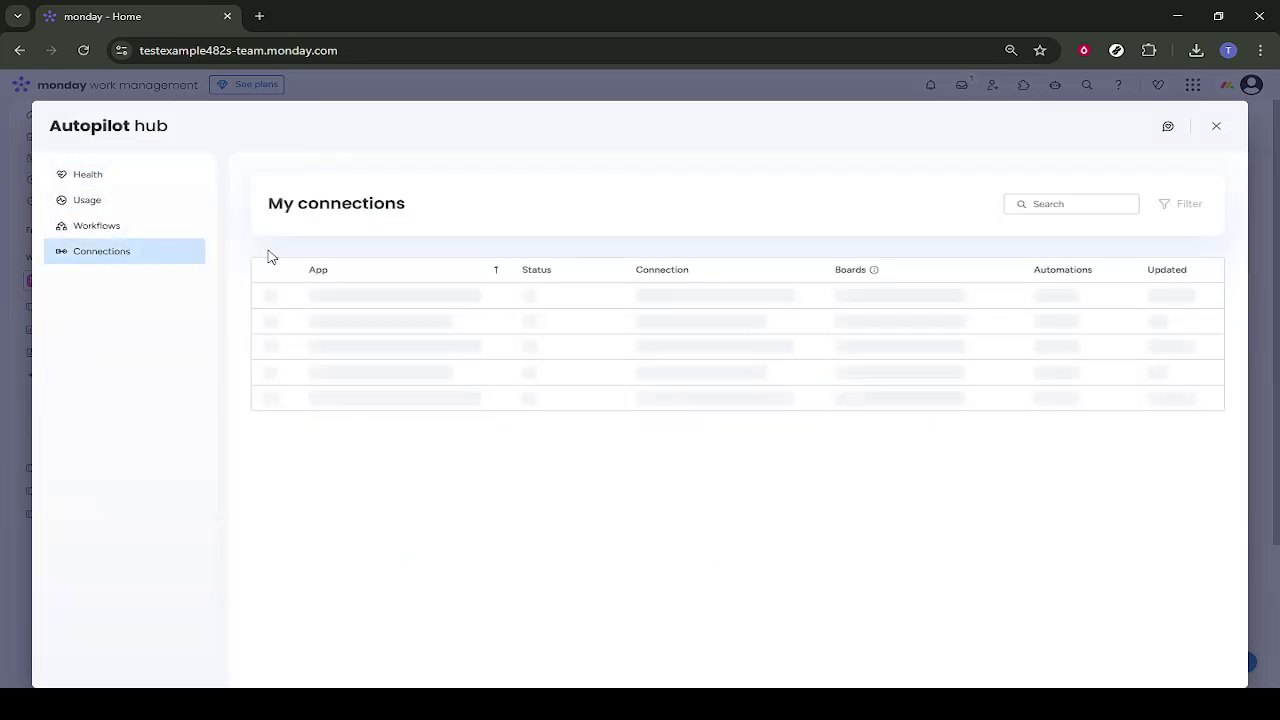
{"action": "left_click", "coordinate": [1214, 126]}
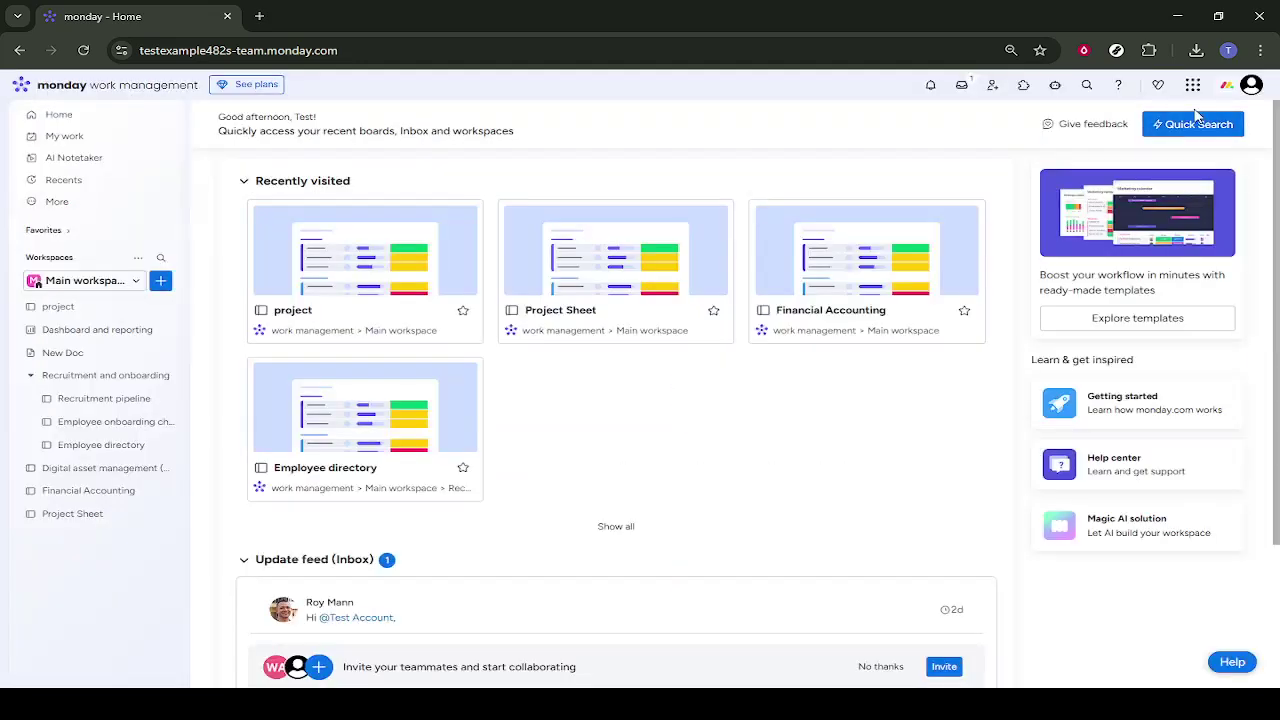
Step: Look through the Search Everything categories from Cross Boards, Updates, Files and People to Docs, and close the search
{"action": "left_click", "coordinate": [1089, 87]}
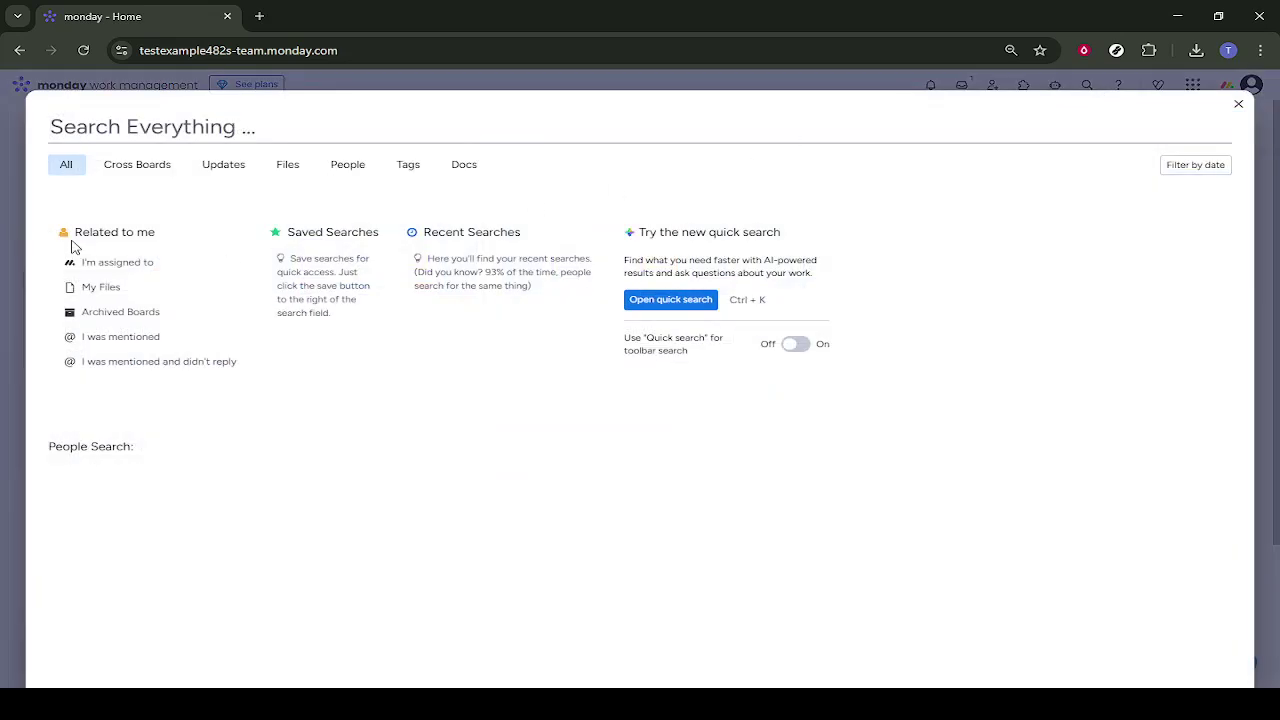
{"action": "left_click", "coordinate": [151, 172]}
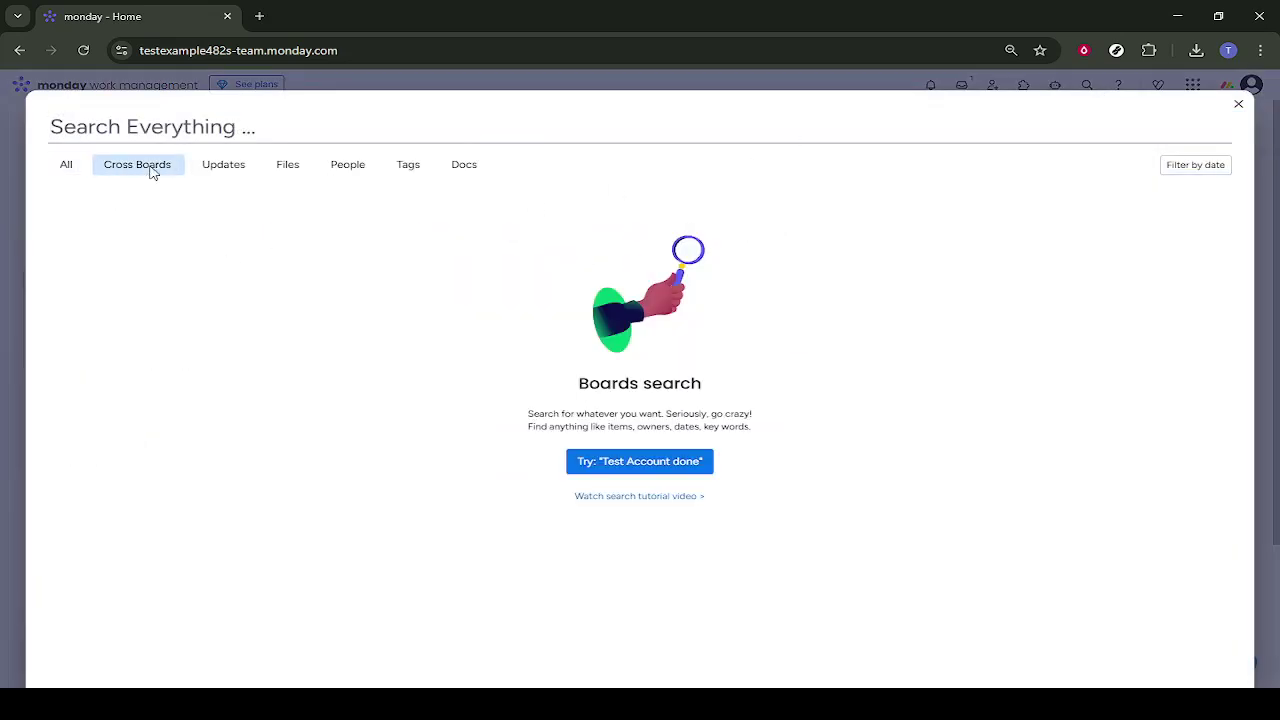
{"action": "left_click", "coordinate": [210, 172]}
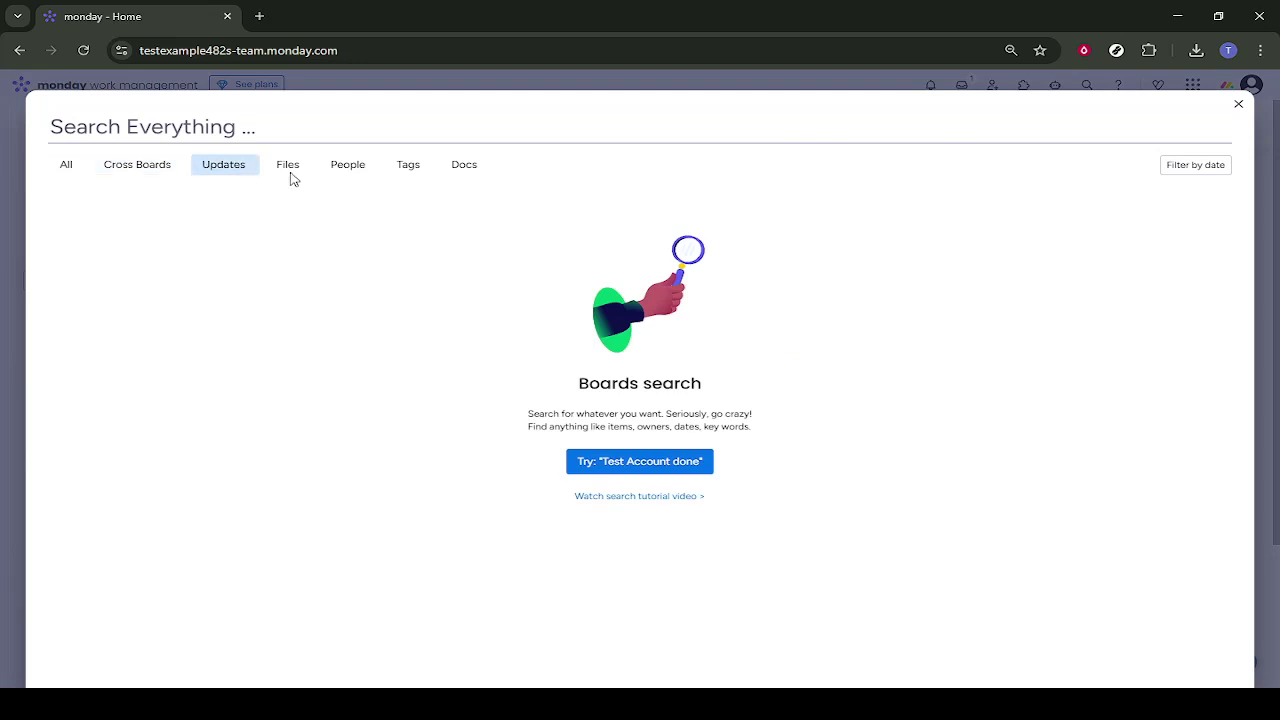
{"action": "left_click", "coordinate": [289, 174]}
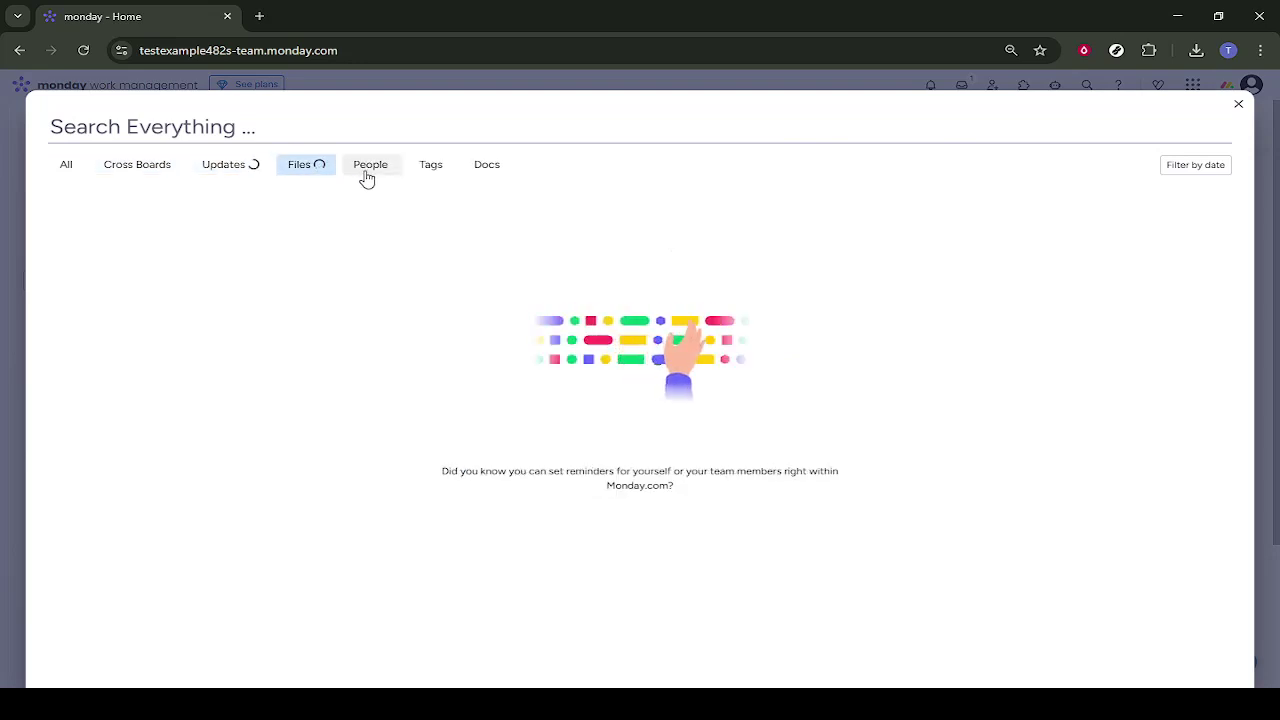
{"action": "left_click", "coordinate": [366, 176]}
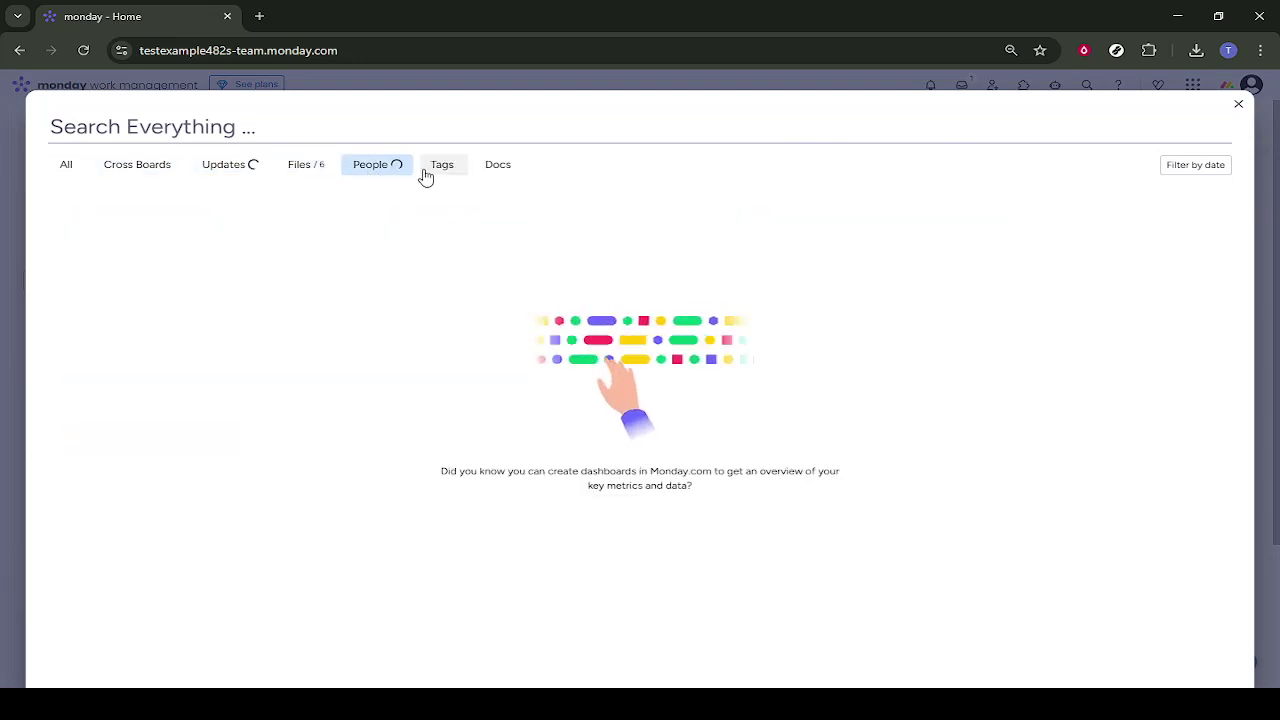
{"action": "left_click", "coordinate": [465, 171]}
{"action": "left_click", "coordinate": [497, 171]}
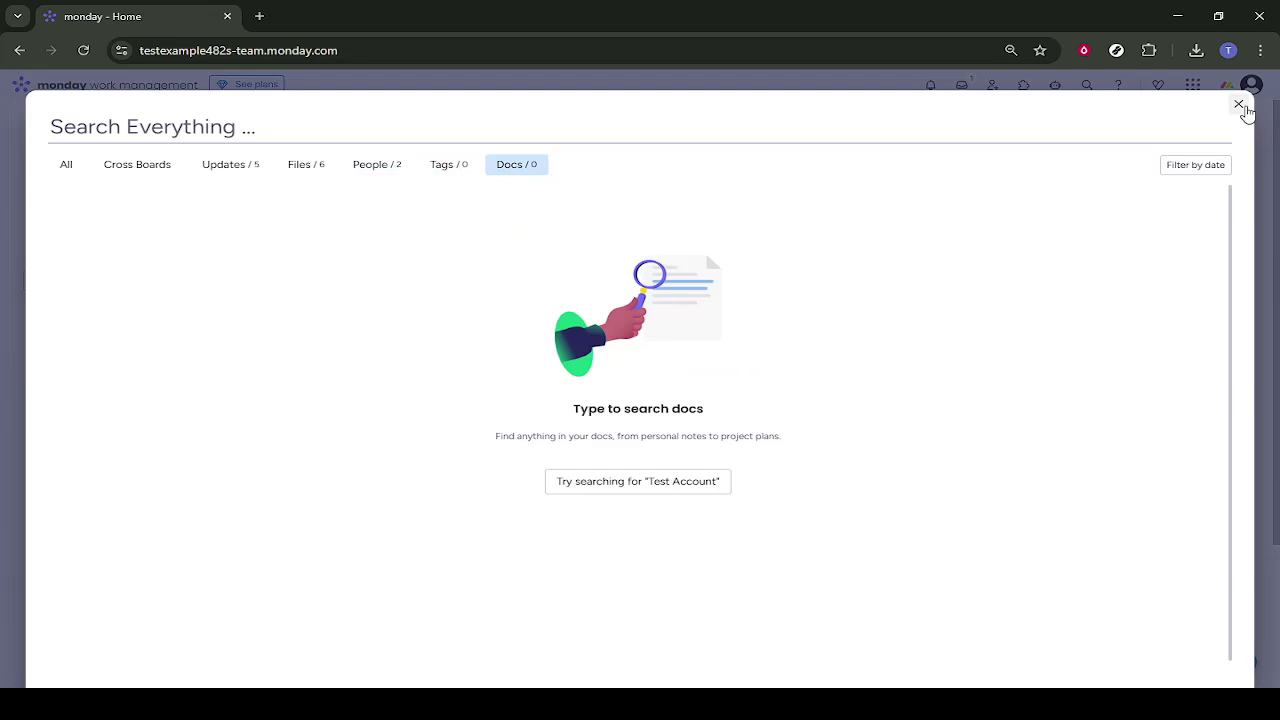
{"action": "left_click", "coordinate": [1240, 106]}
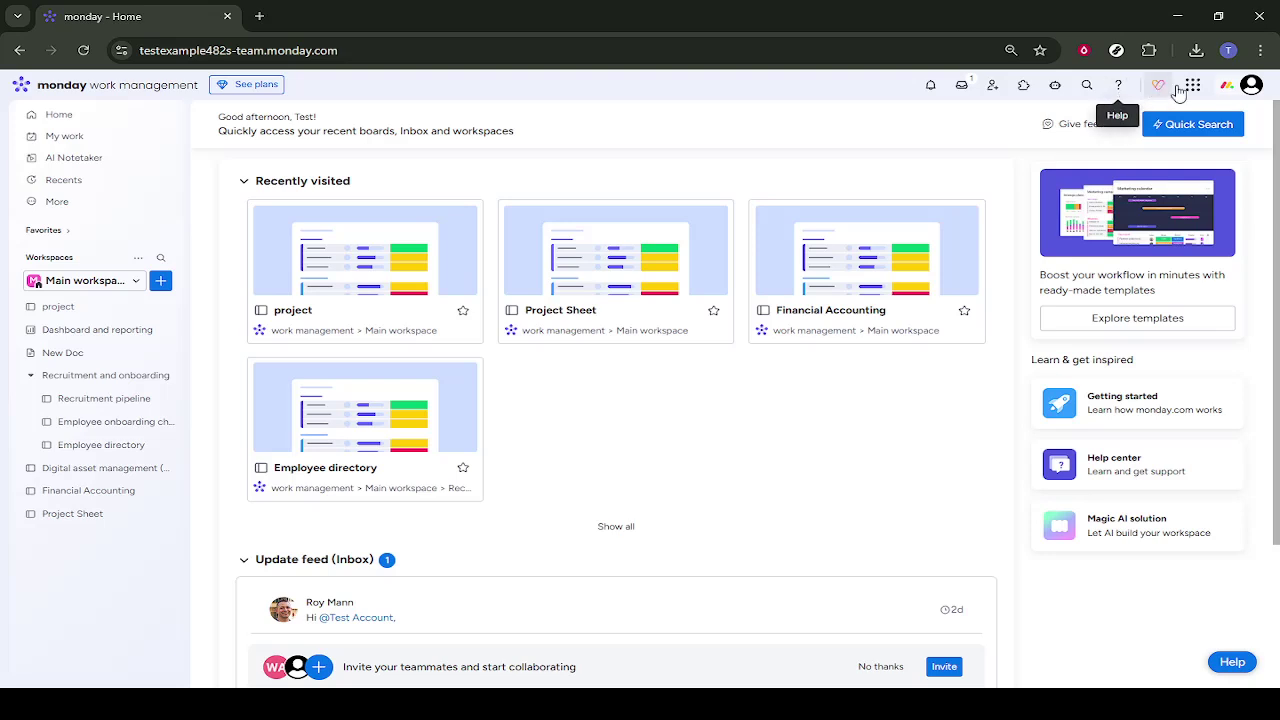
Step: View the tasks on the My work page and the additional navigation options for the sidebar
{"action": "left_click", "coordinate": [85, 147]}
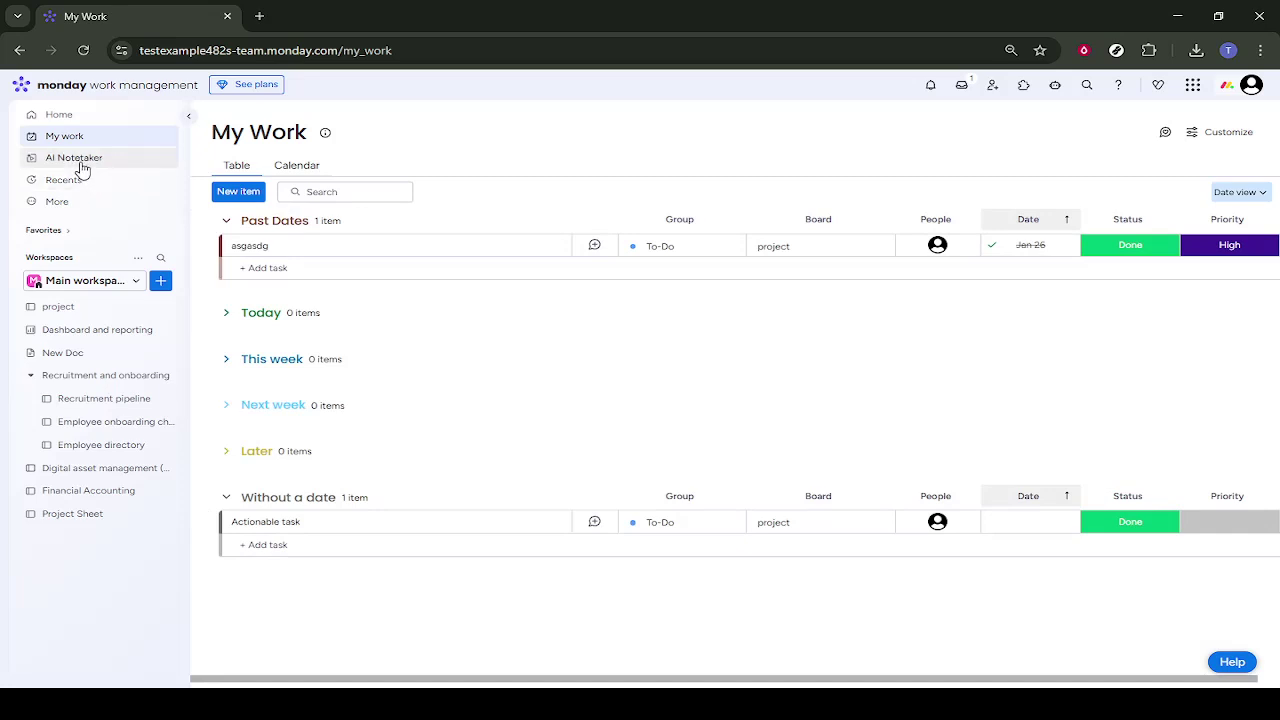
{"action": "left_click", "coordinate": [82, 214]}
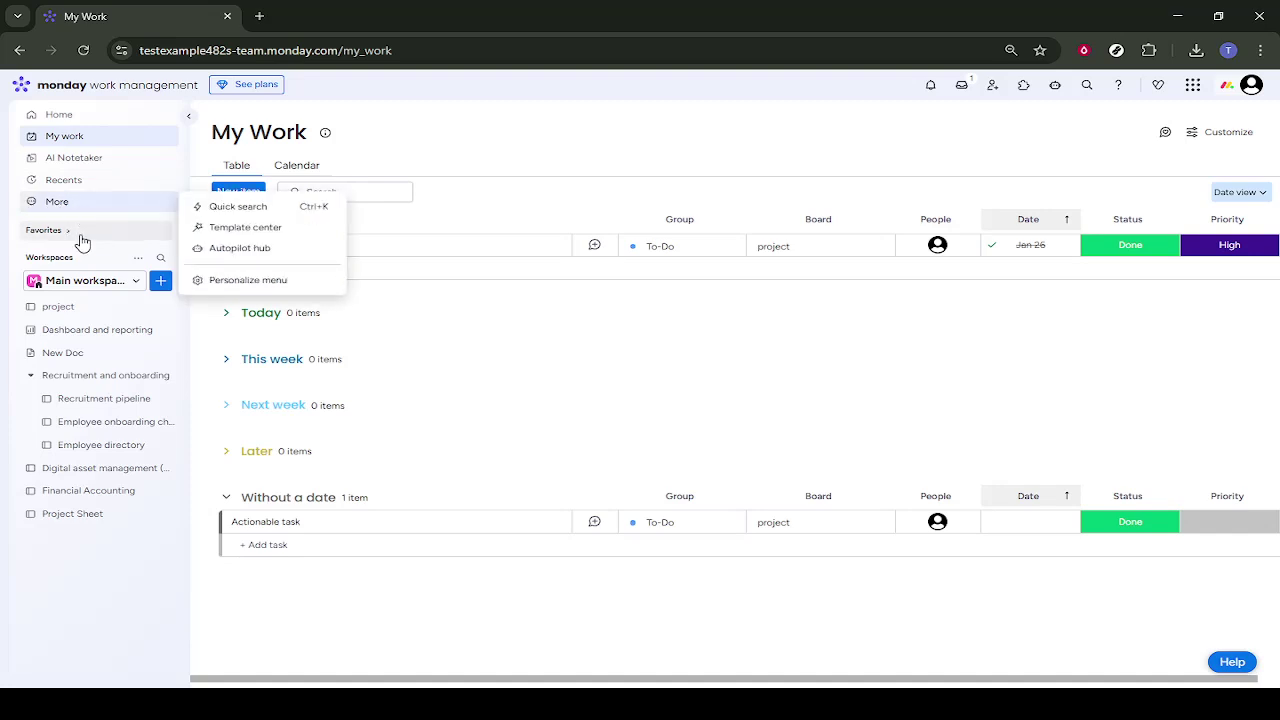
Step: Open the project board and look at its automation templates and AI Sidekick, closing each one
{"action": "left_click", "coordinate": [58, 307]}
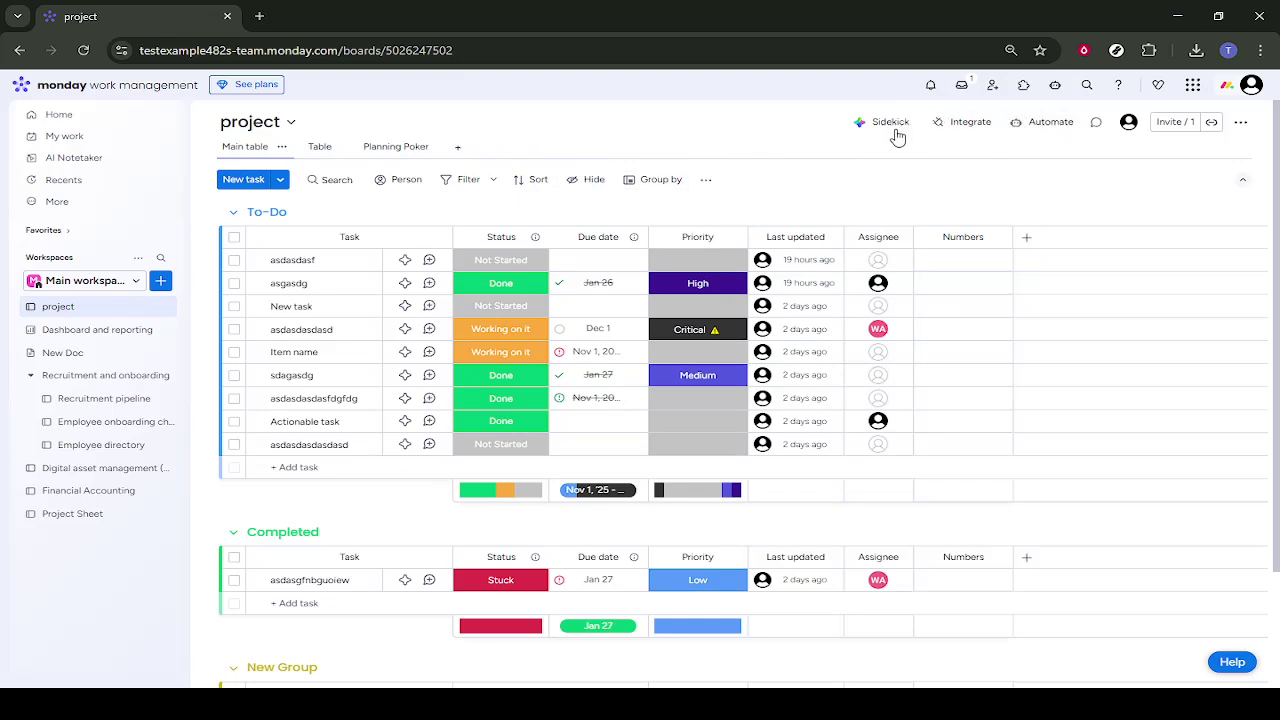
{"action": "left_click", "coordinate": [1048, 122]}
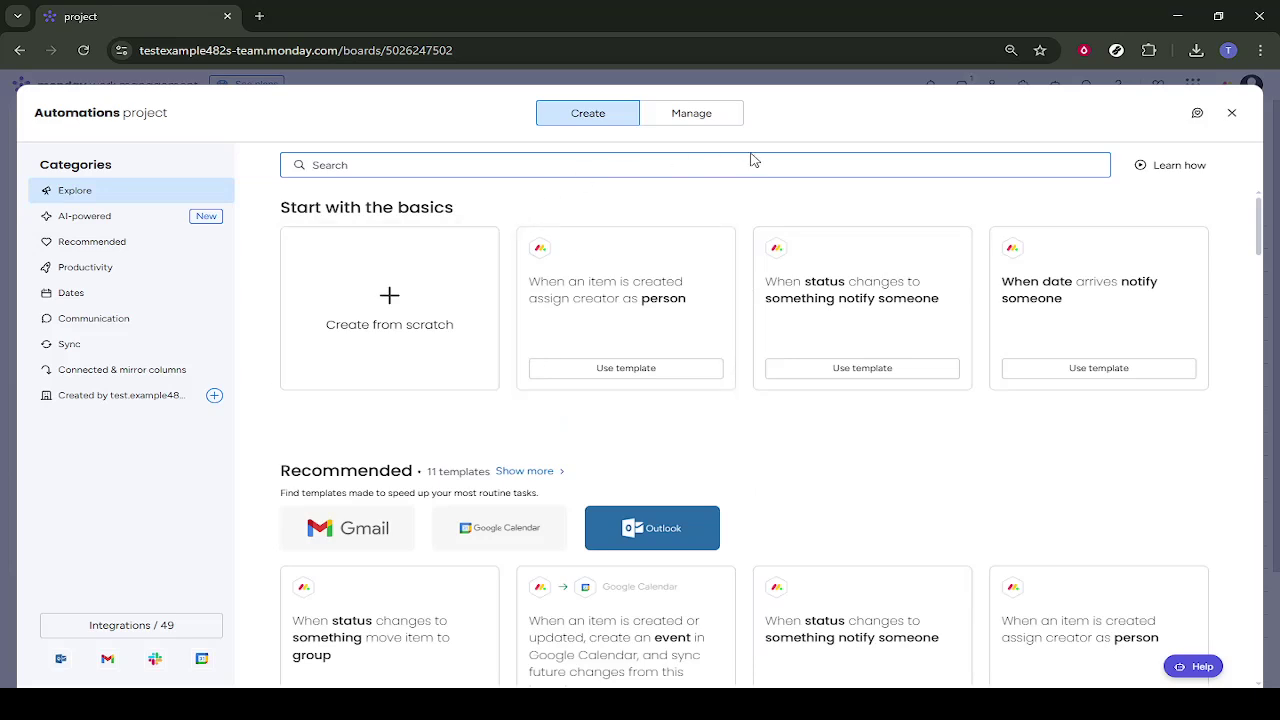
{"action": "left_click", "coordinate": [1231, 114]}
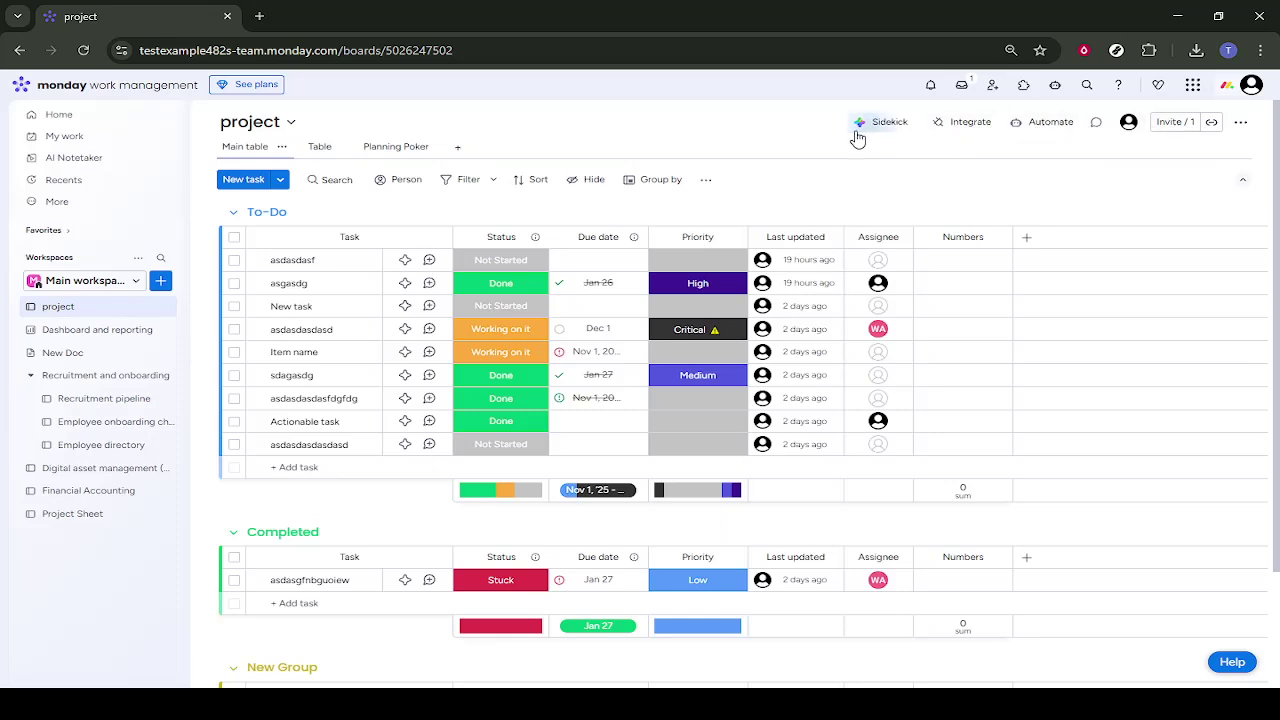
{"action": "left_click", "coordinate": [856, 133]}
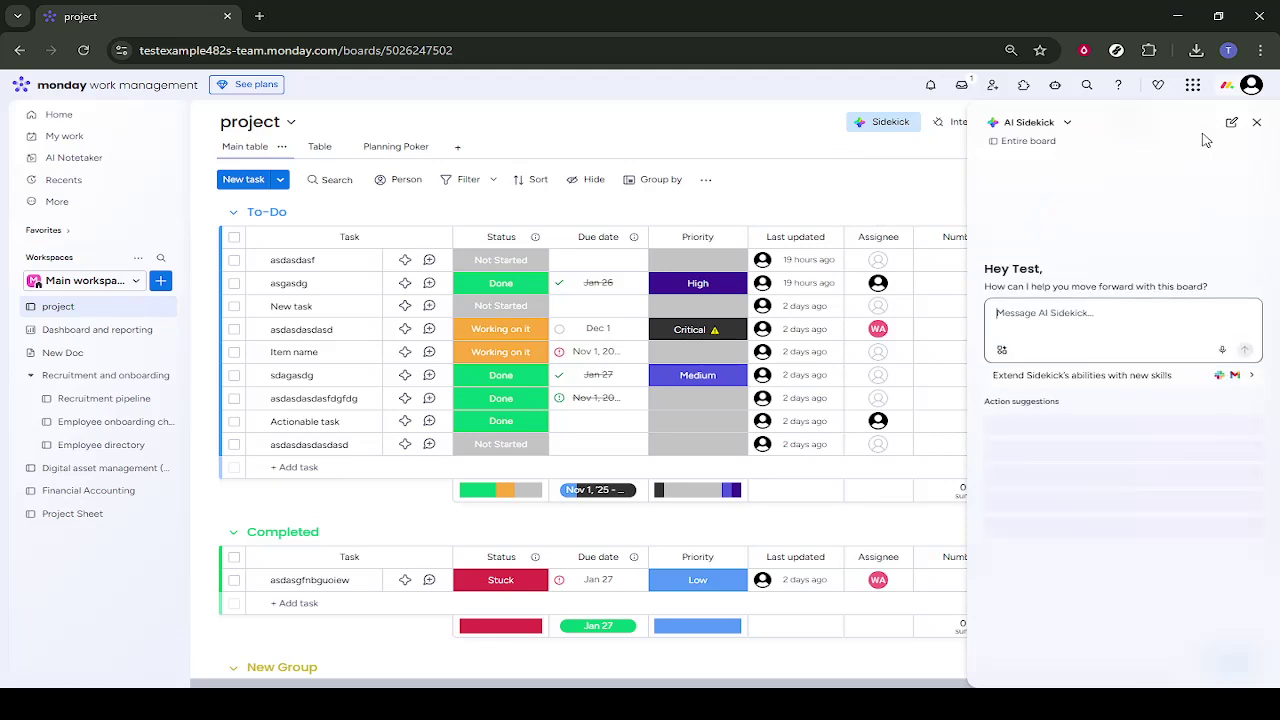
{"action": "left_click", "coordinate": [1256, 124]}
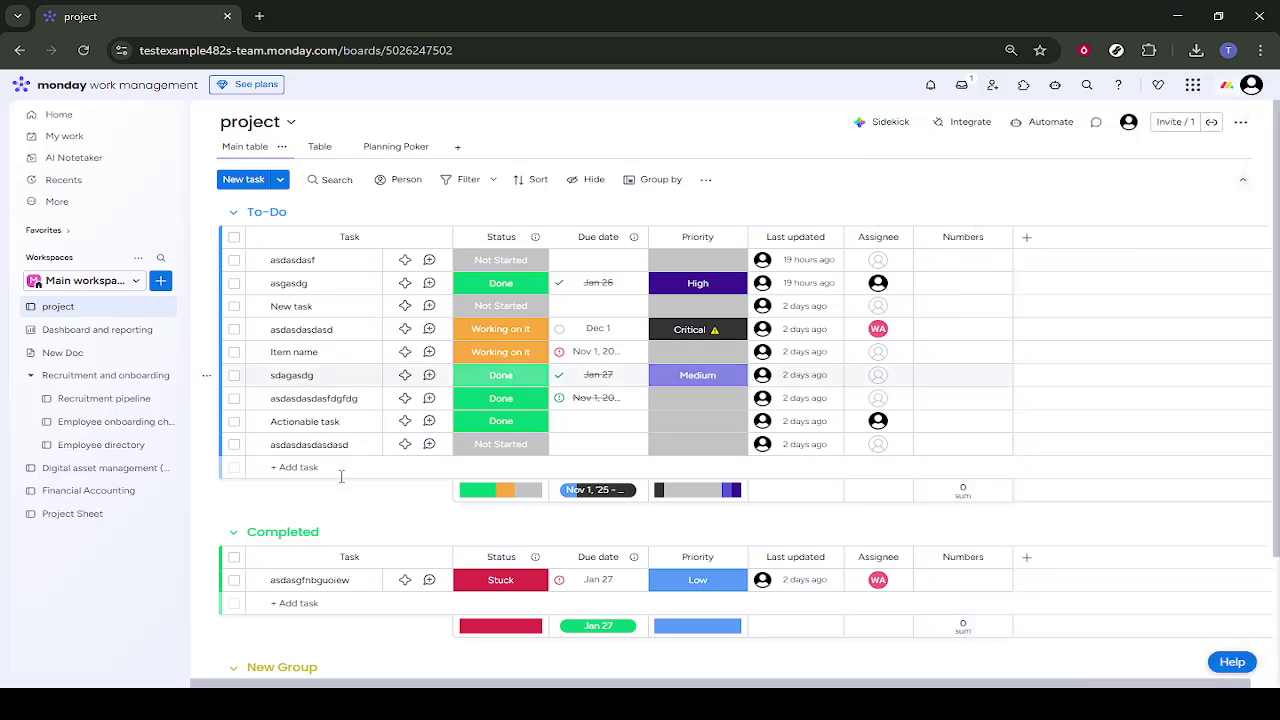
Step: Look at the To-Do group's row for adding a task and the board's additional display options
{"action": "left_click", "coordinate": [330, 468]}
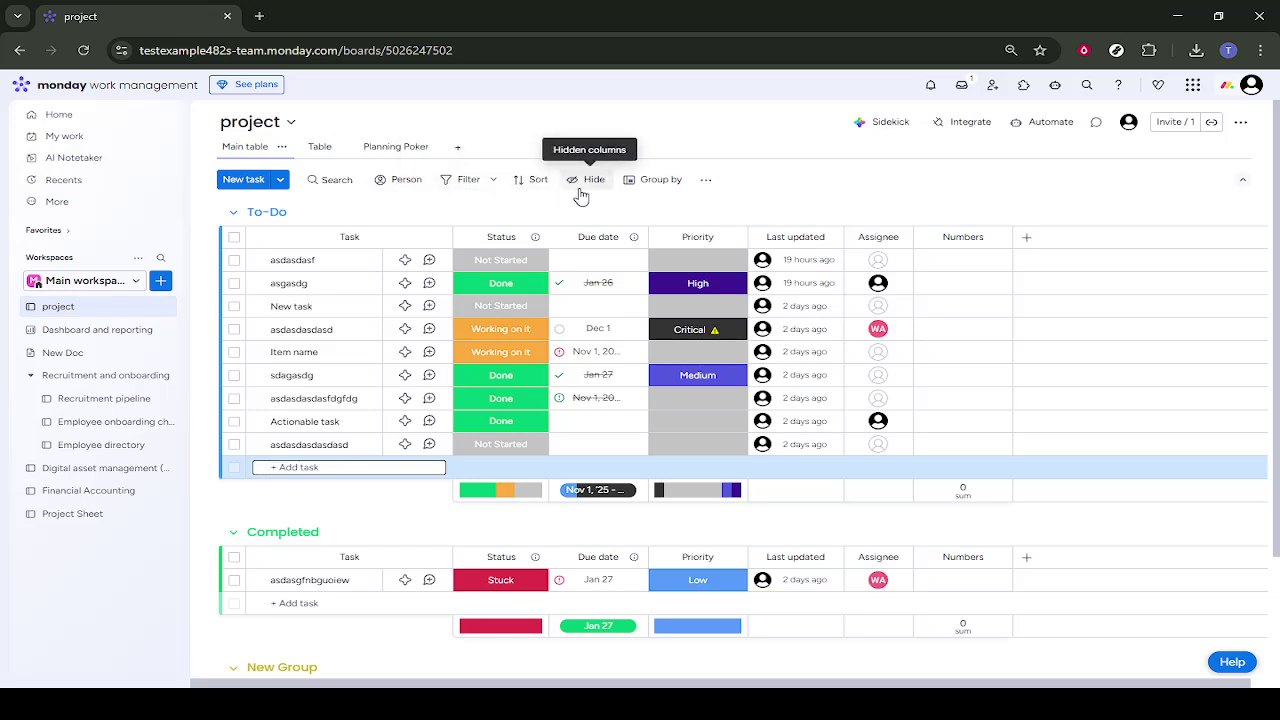
{"action": "left_click", "coordinate": [709, 189]}
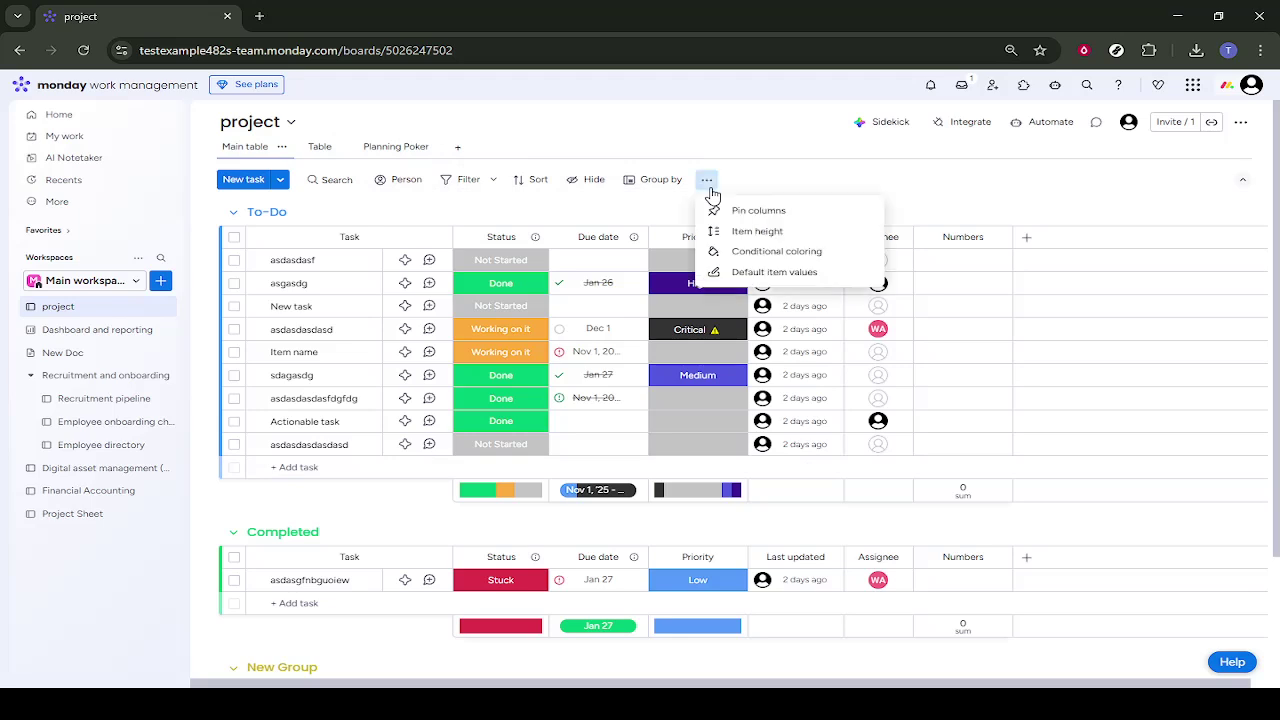